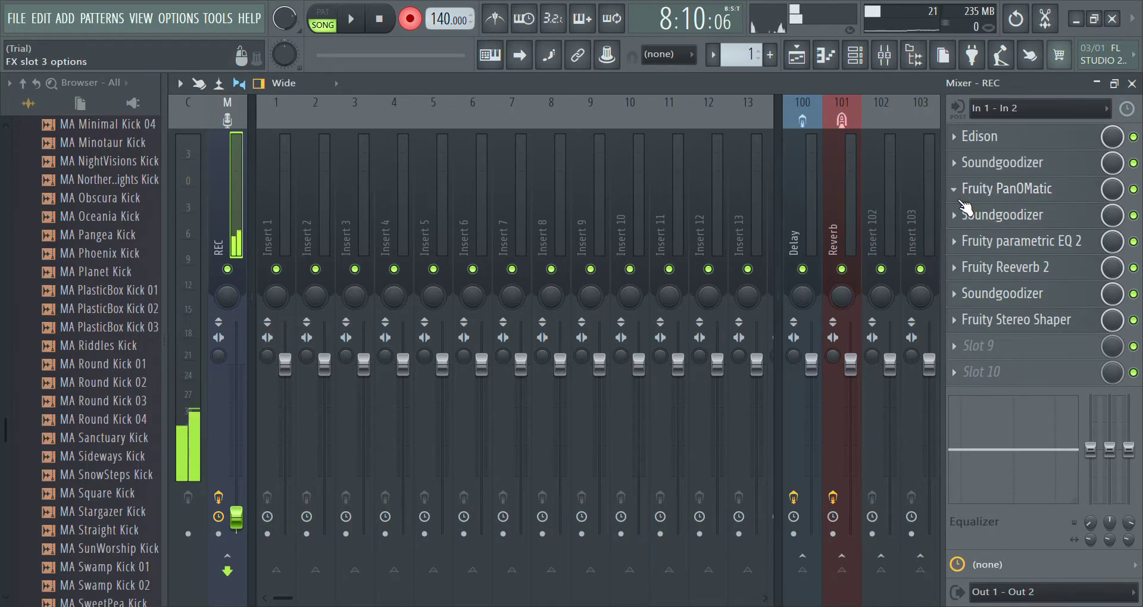
Step: Inspect the PanOMatic effect, resizing its window taller, wider and narrower before closing it
{"action": "left_click", "coordinate": [990, 192]}
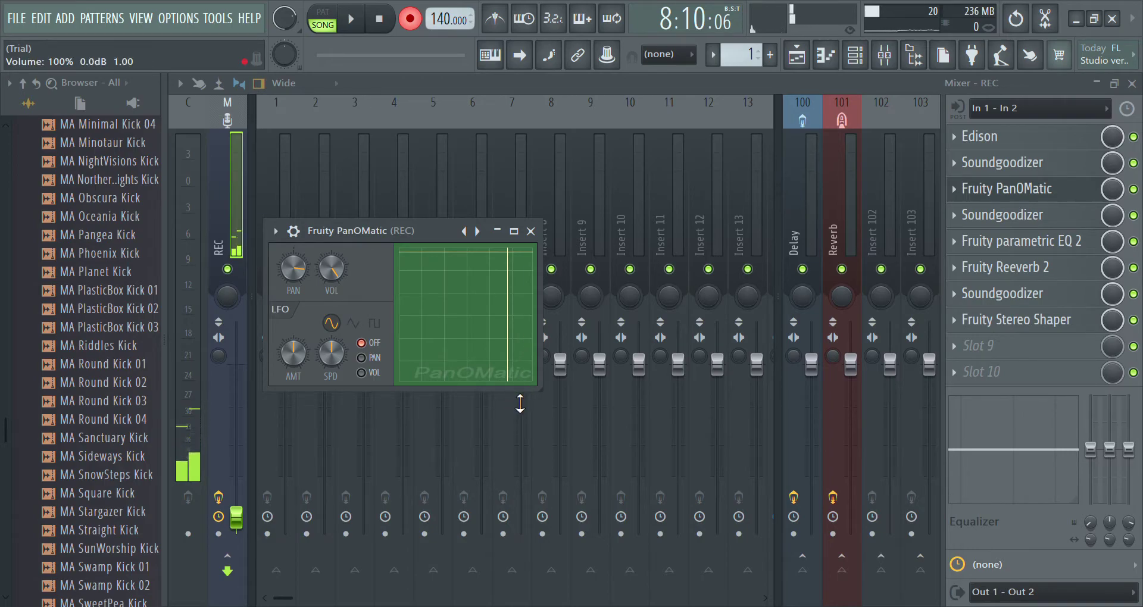
{"action": "left_click_drag", "start_coordinate": [518, 387], "coordinate": [521, 456]}
{"action": "left_click_drag", "start_coordinate": [542, 387], "coordinate": [853, 428]}
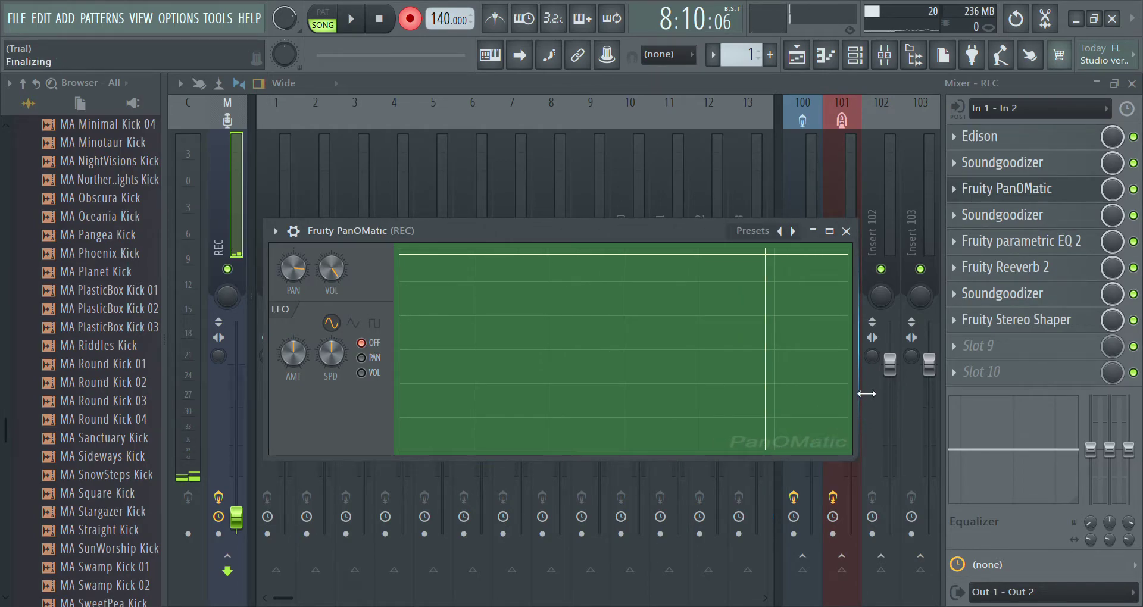
{"action": "left_click_drag", "start_coordinate": [868, 385], "coordinate": [549, 391]}
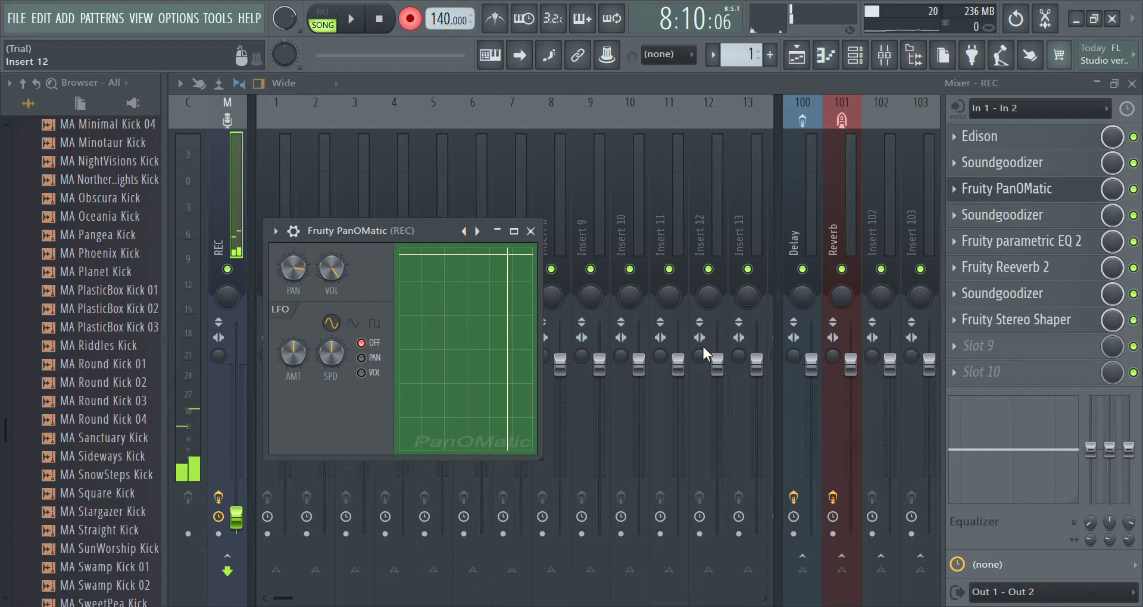
{"action": "left_click", "coordinate": [530, 231]}
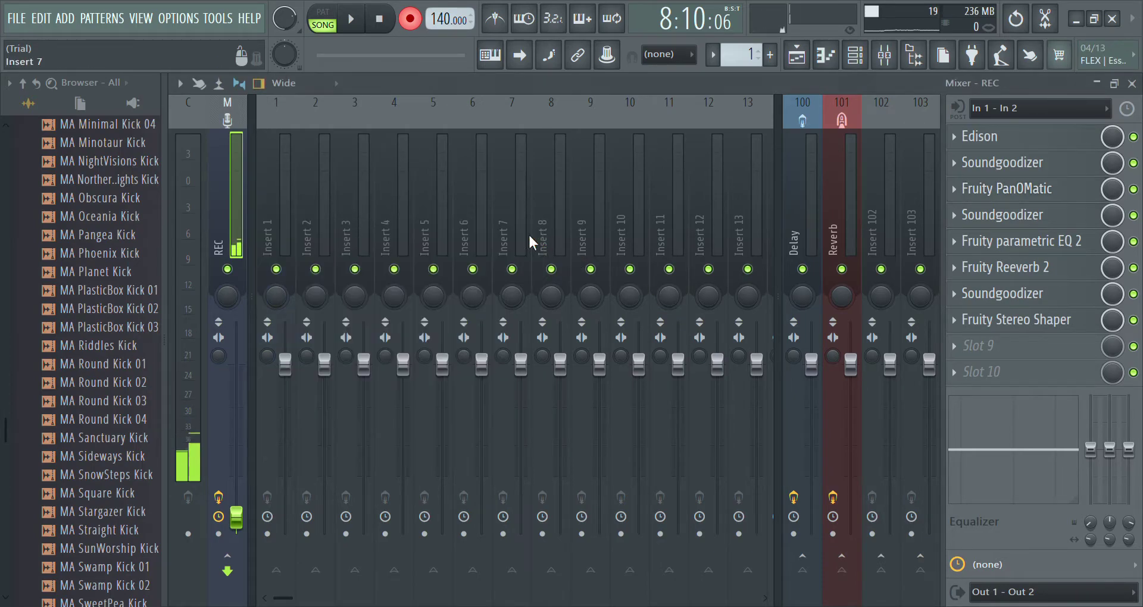
Step: Check the first and second Soundgoodizer effects on the REC insert
{"action": "left_click", "coordinate": [1001, 172]}
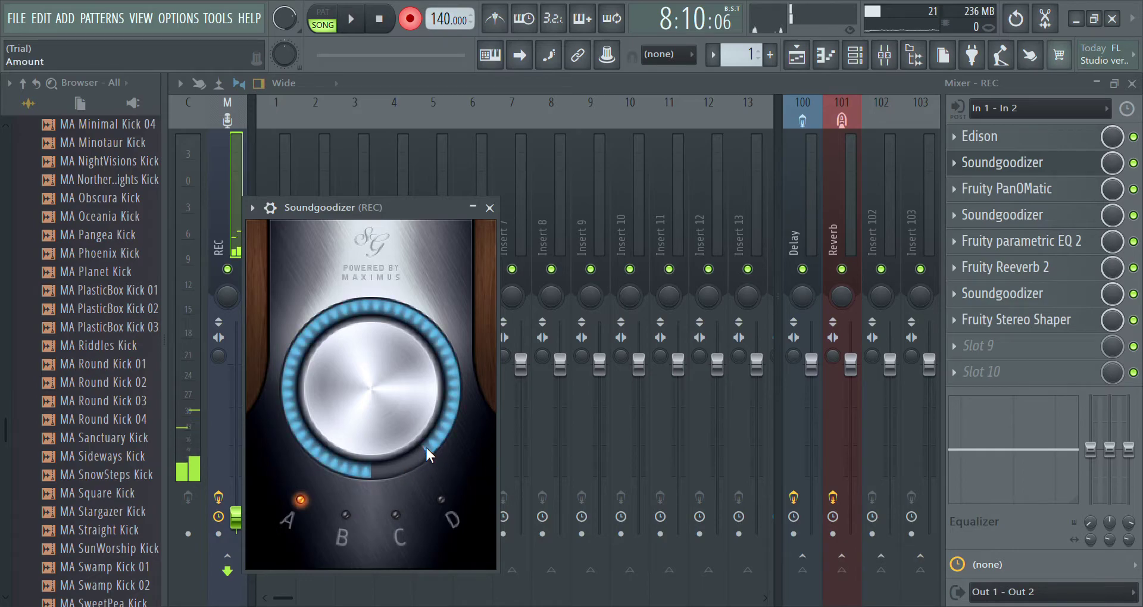
{"action": "left_click", "coordinate": [490, 208]}
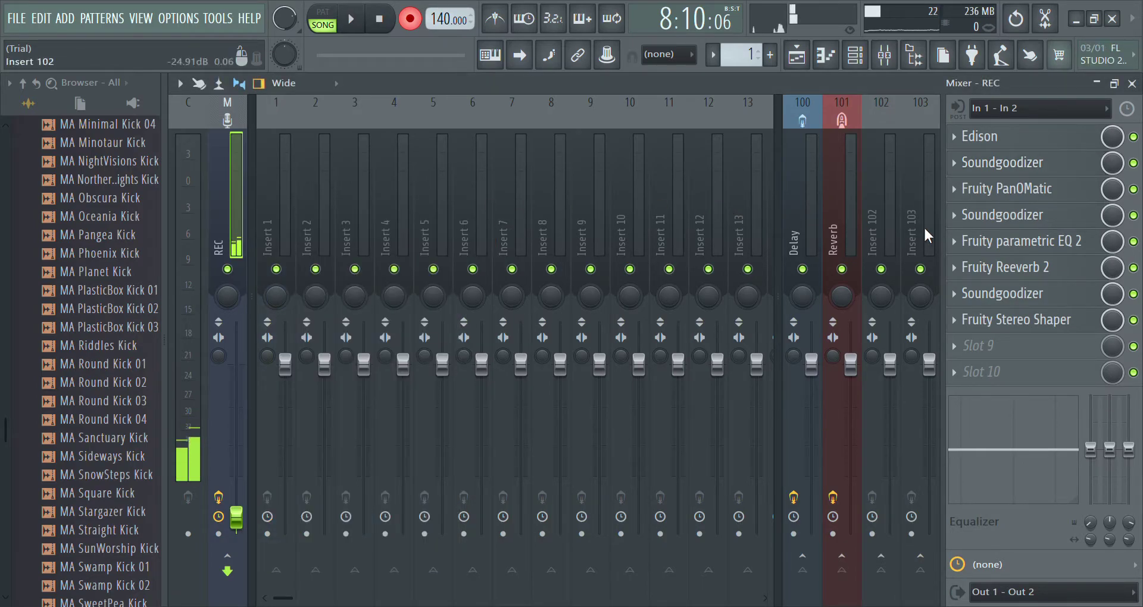
{"action": "left_click", "coordinate": [1008, 217]}
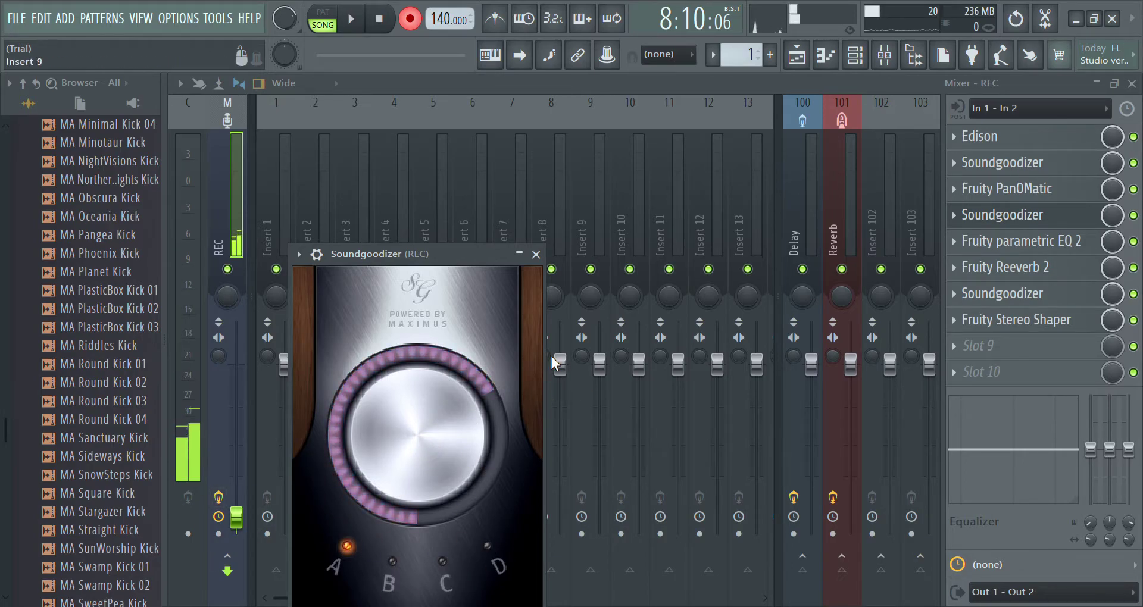
{"action": "left_click", "coordinate": [536, 255]}
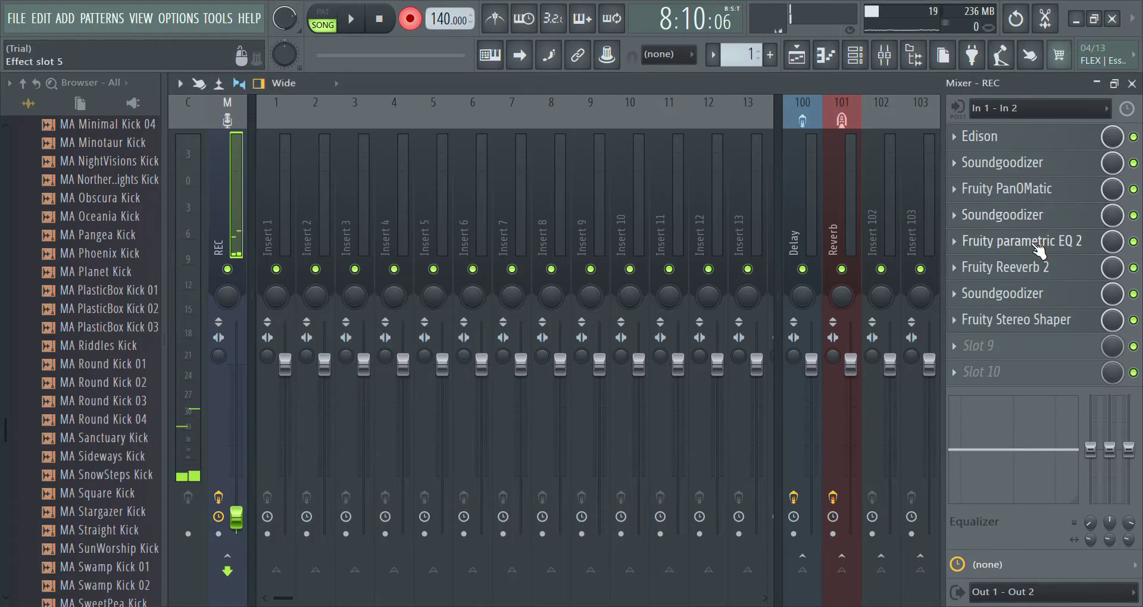
Step: Drag Parametric EQ 2 band 1 down from 23Hz and 21Hz to 20Hz
{"action": "left_click", "coordinate": [1039, 241]}
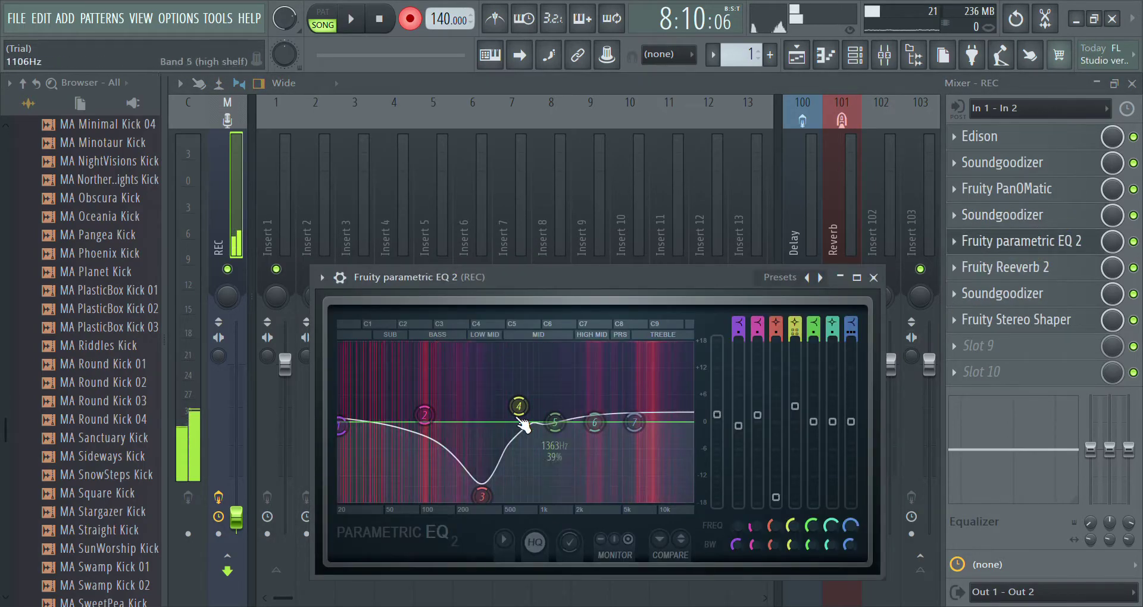
{"action": "left_click_drag", "start_coordinate": [368, 437], "coordinate": [351, 440]}
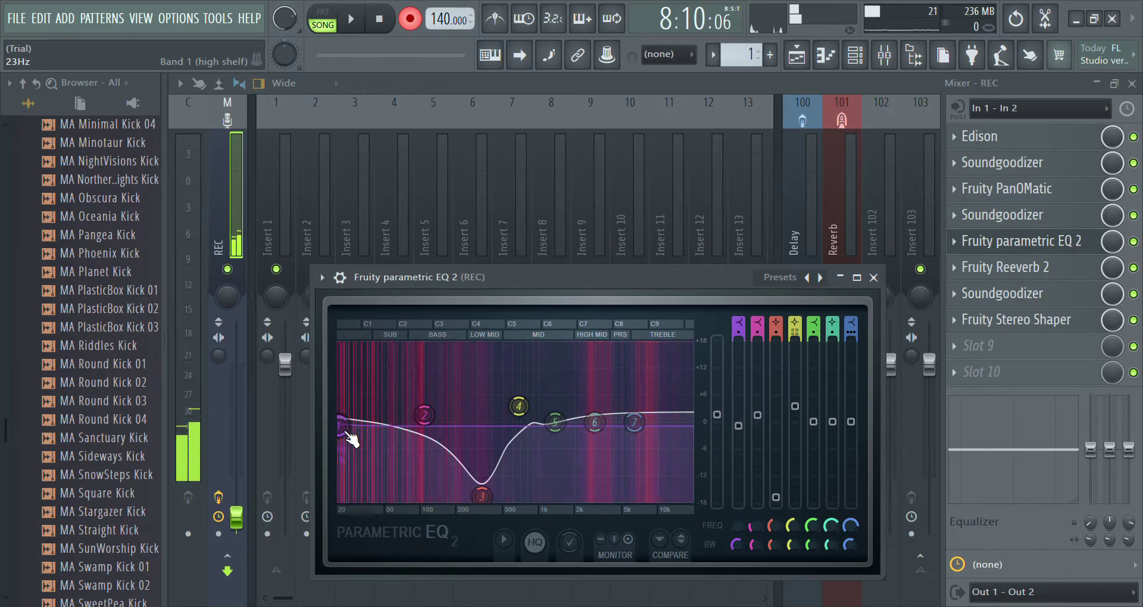
{"action": "left_click_drag", "start_coordinate": [351, 439], "coordinate": [348, 437]}
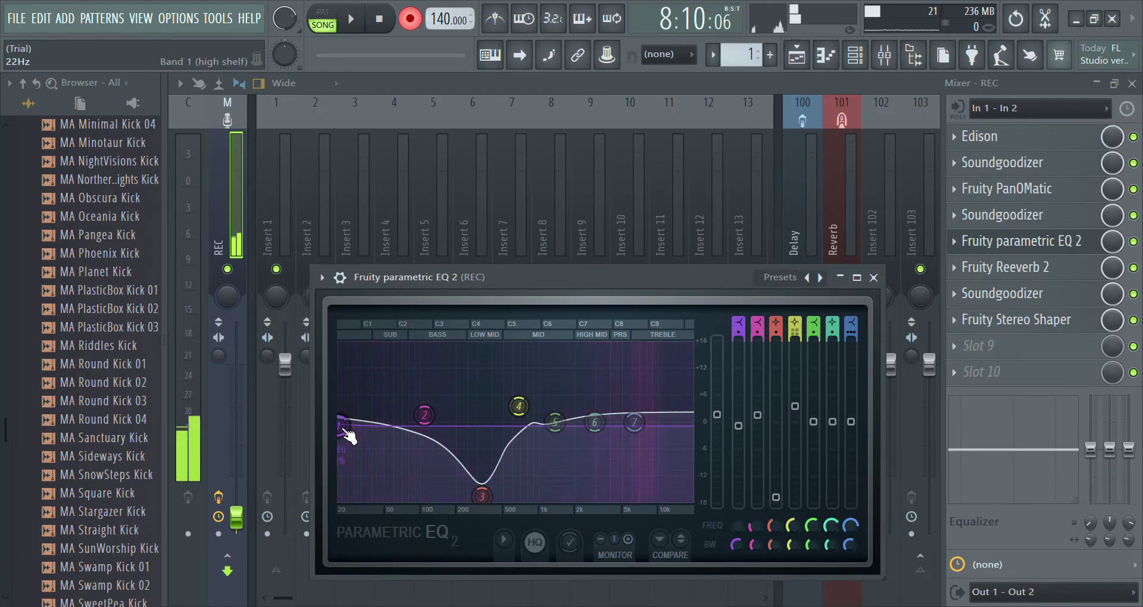
{"action": "left_click_drag", "start_coordinate": [344, 426], "coordinate": [344, 433]}
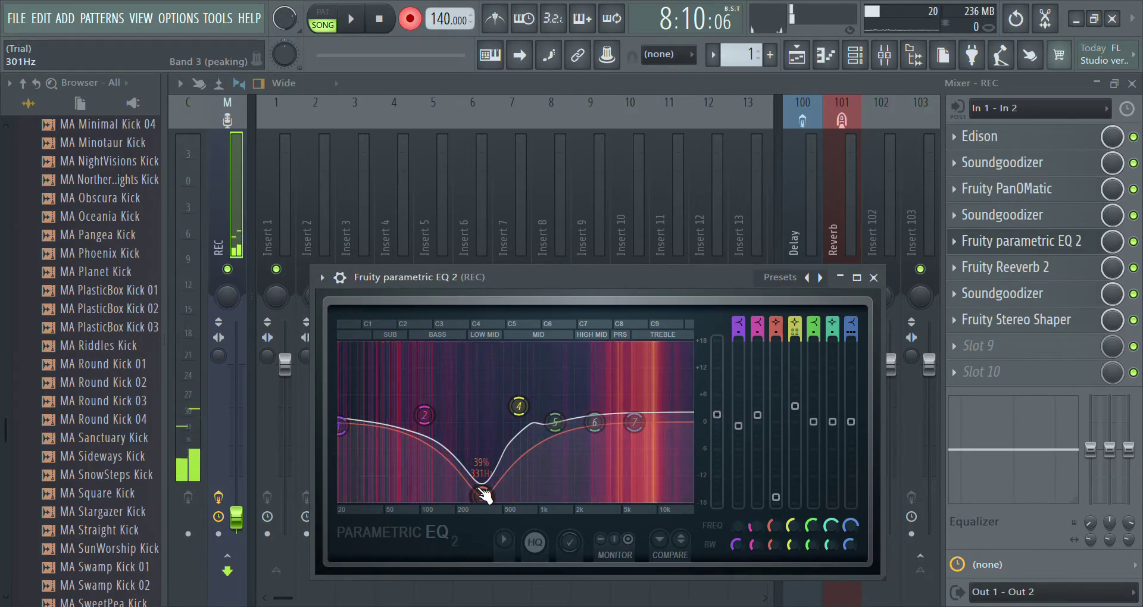
Step: Set the Fruity Reeverb 2 wet level on the REC track to 27%
{"action": "left_click", "coordinate": [980, 268]}
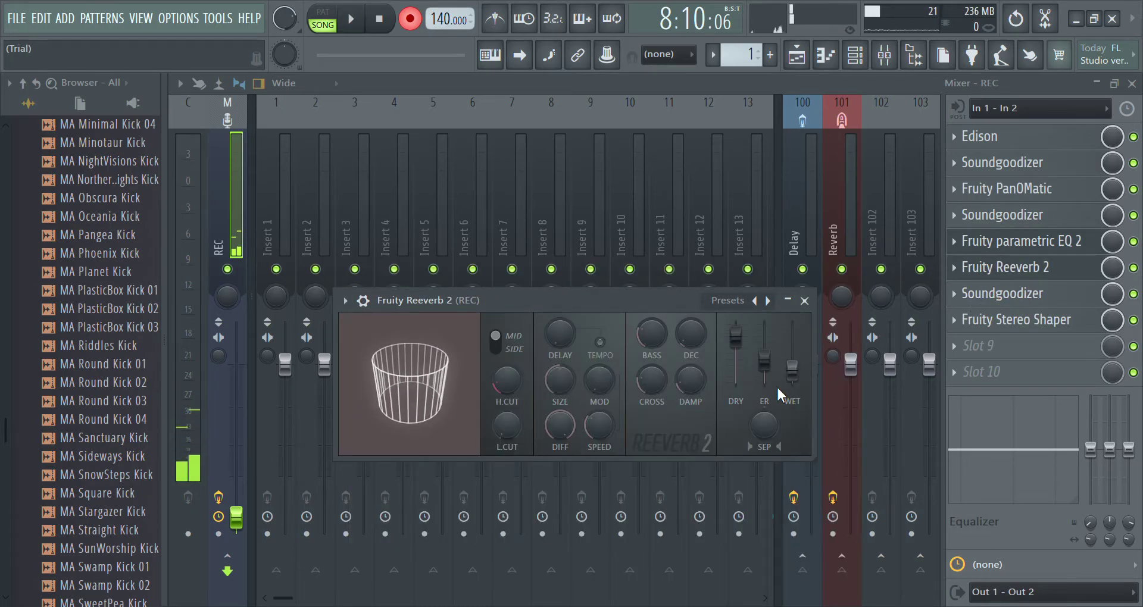
{"action": "left_click_drag", "start_coordinate": [792, 381], "coordinate": [793, 380]}
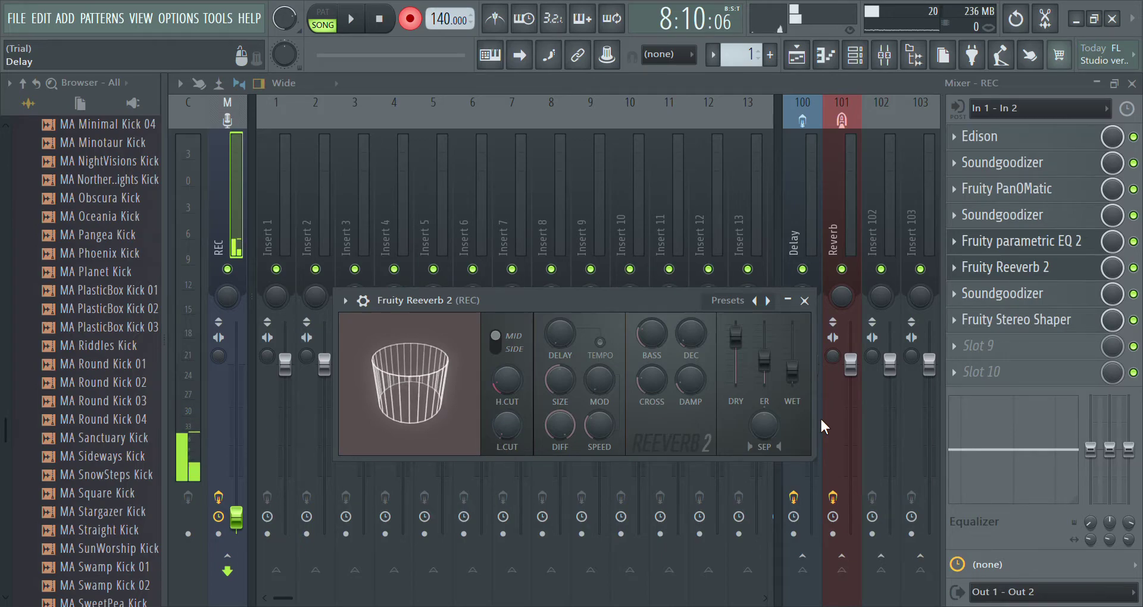
{"action": "scroll", "coordinate": [795, 378], "scroll_direction": "up", "scroll_amount": 2}
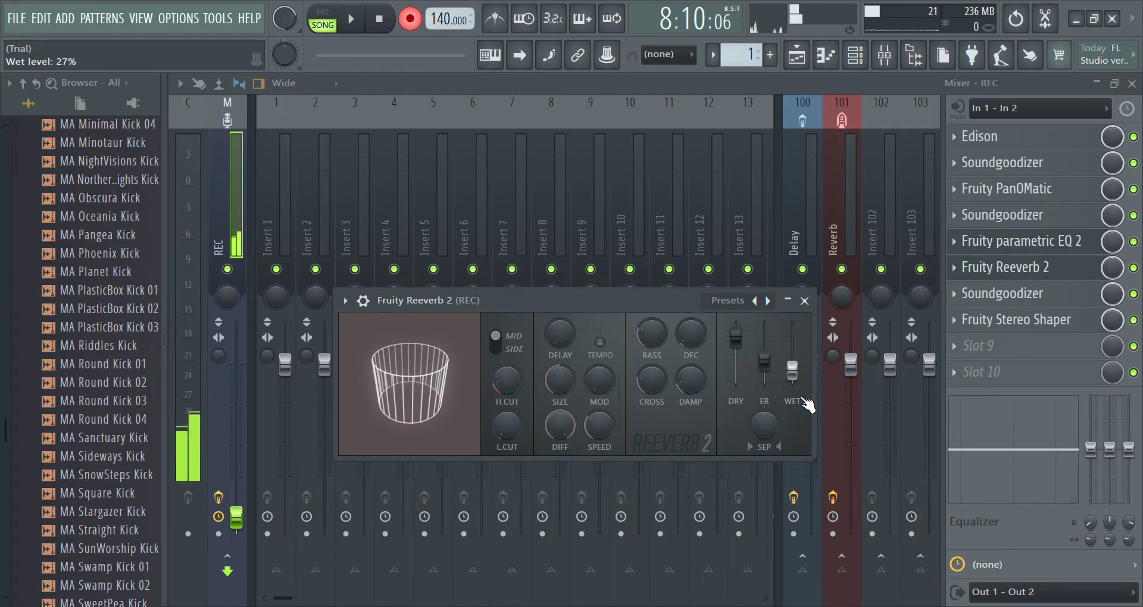
Step: Look over the third Soundgoodizer, then bring up the Fruity Stereo Shaper window
{"action": "left_click", "coordinate": [1021, 294]}
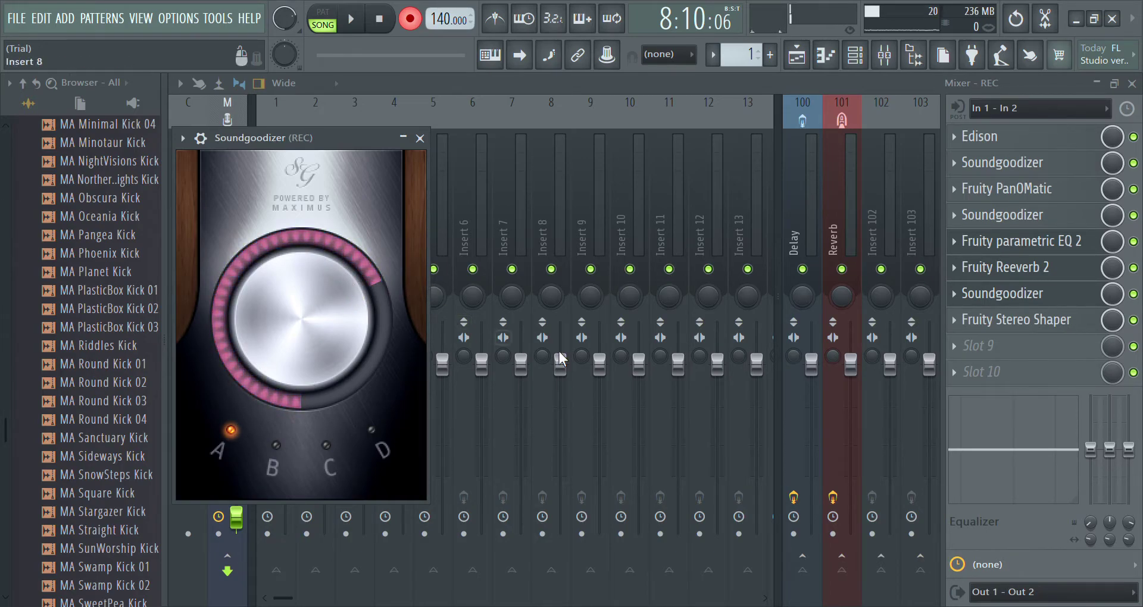
{"action": "left_click", "coordinate": [1015, 321]}
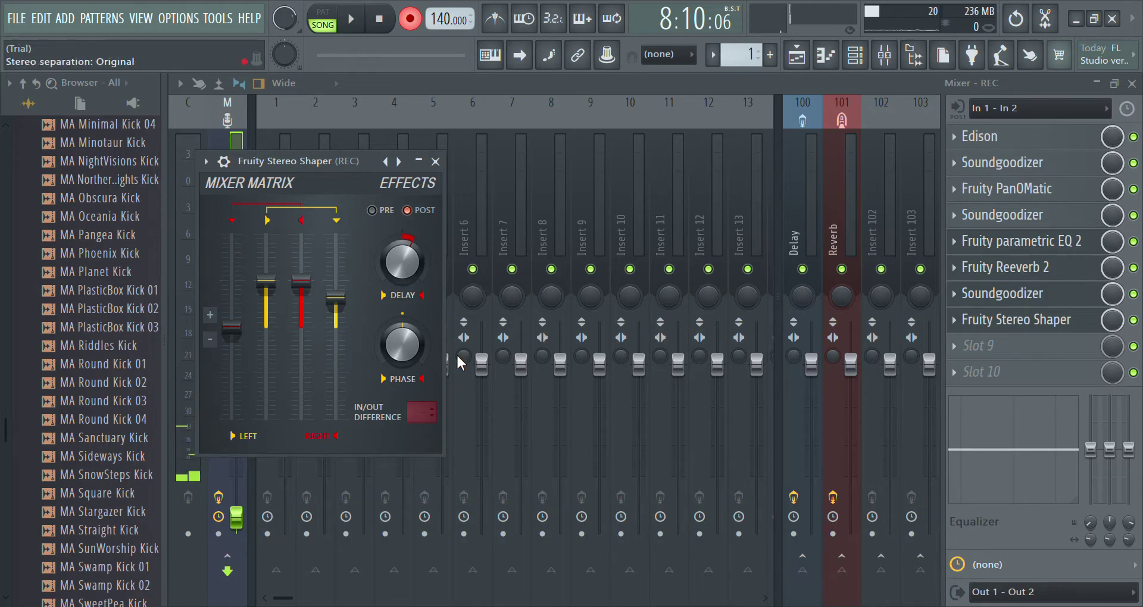
Step: Close the Fruity Stereo Shaper window to return to the full mixer view
{"action": "left_click", "coordinate": [435, 161]}
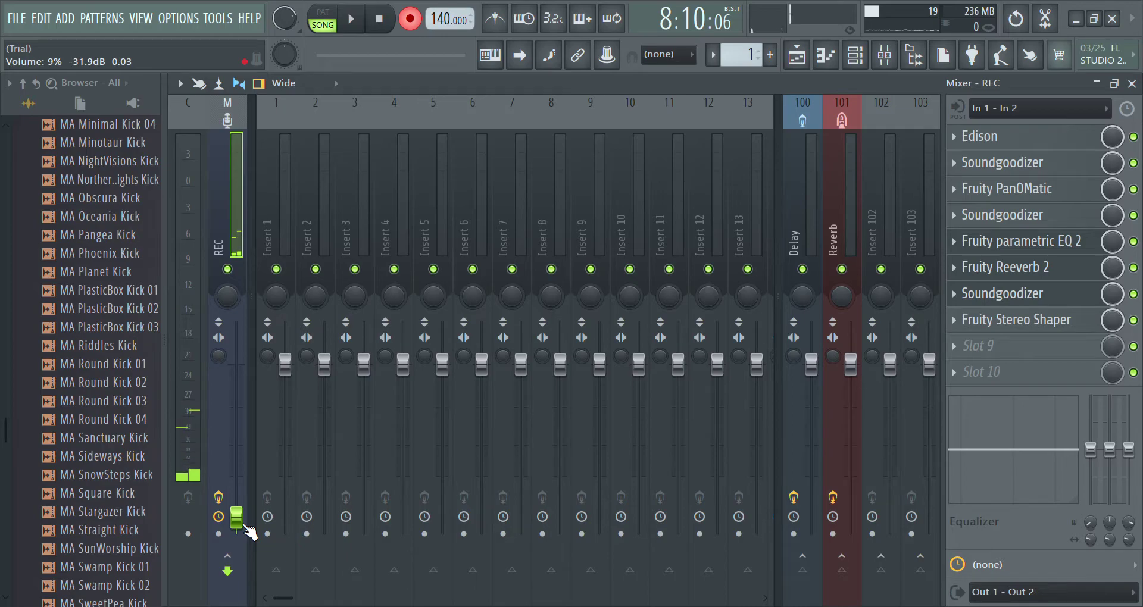
Step: Raise the REC insert volume from 9% to about 40%, then bypass the first Soundgoodizer
{"action": "left_click_drag", "start_coordinate": [239, 525], "coordinate": [236, 362]}
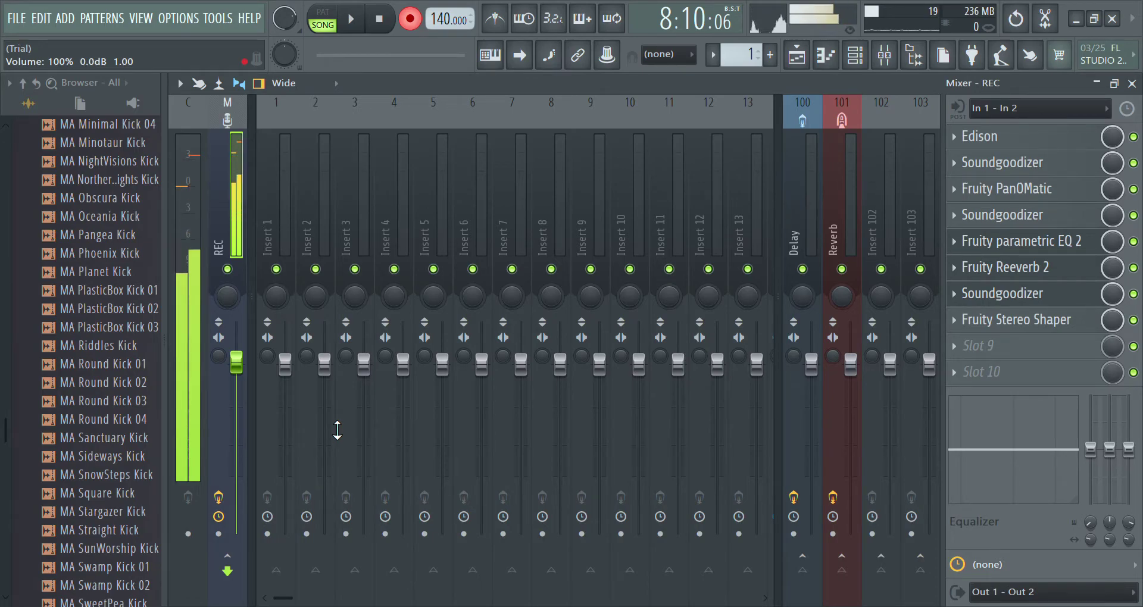
{"action": "left_click", "coordinate": [1133, 163]}
{"action": "left_click", "coordinate": [1133, 189]}
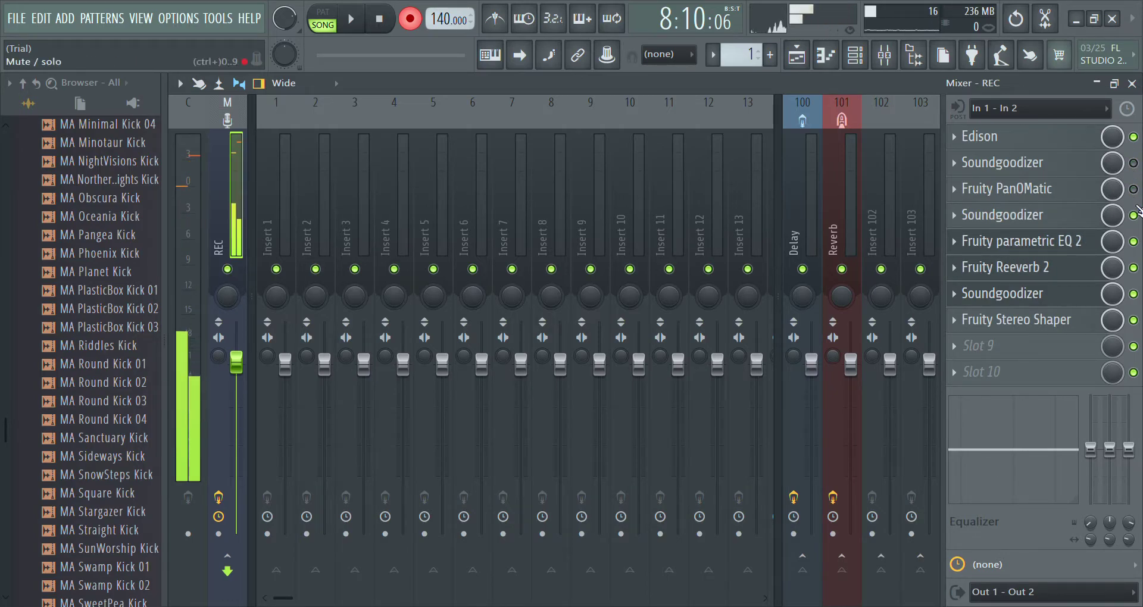
{"action": "left_click", "coordinate": [1133, 216]}
{"action": "left_click", "coordinate": [1134, 242]}
{"action": "left_click", "coordinate": [1133, 267]}
{"action": "left_click", "coordinate": [1133, 294]}
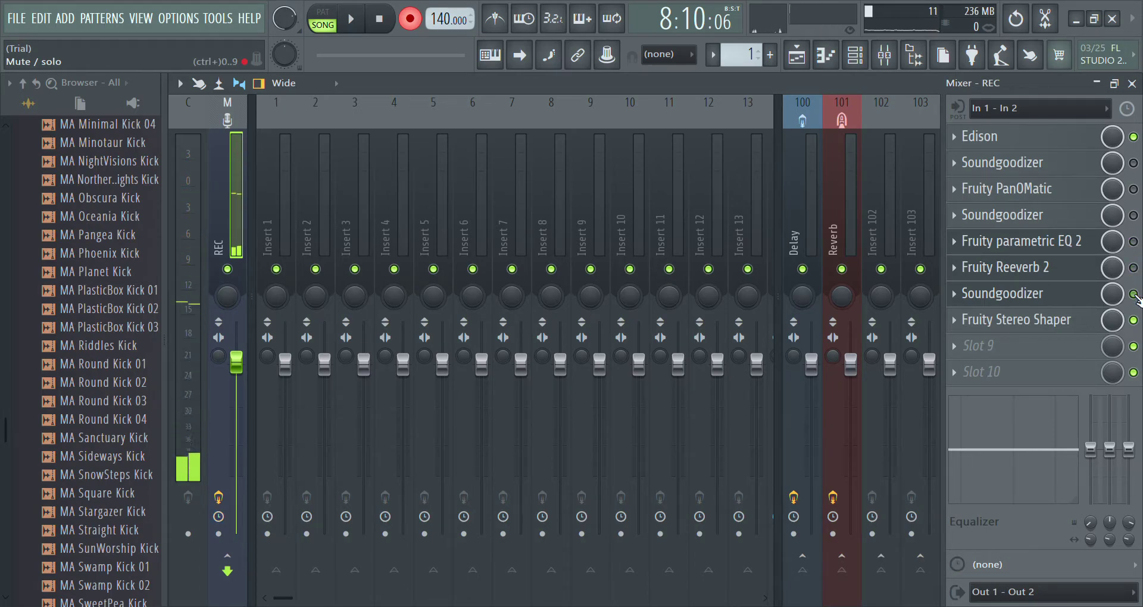
{"action": "left_click", "coordinate": [1133, 320]}
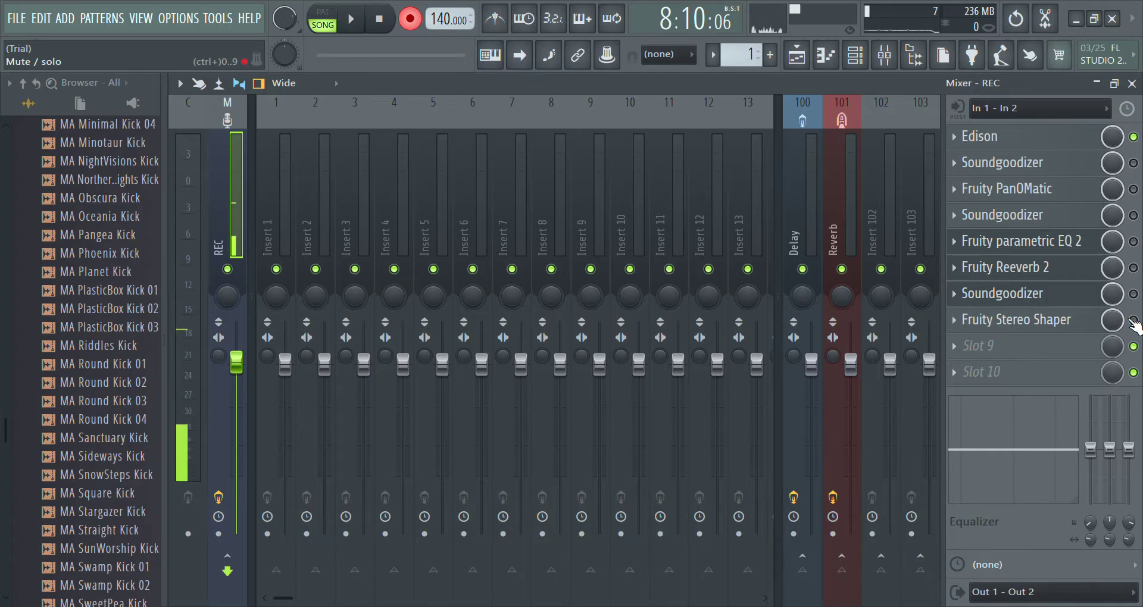
{"action": "left_click", "coordinate": [1134, 320]}
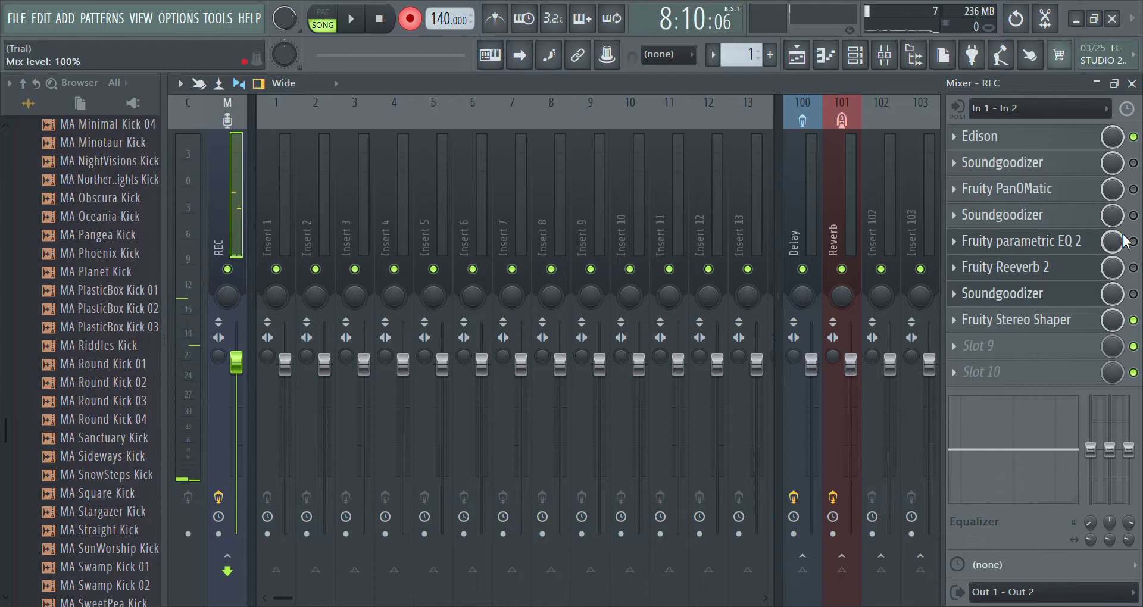
{"action": "left_click", "coordinate": [1133, 294]}
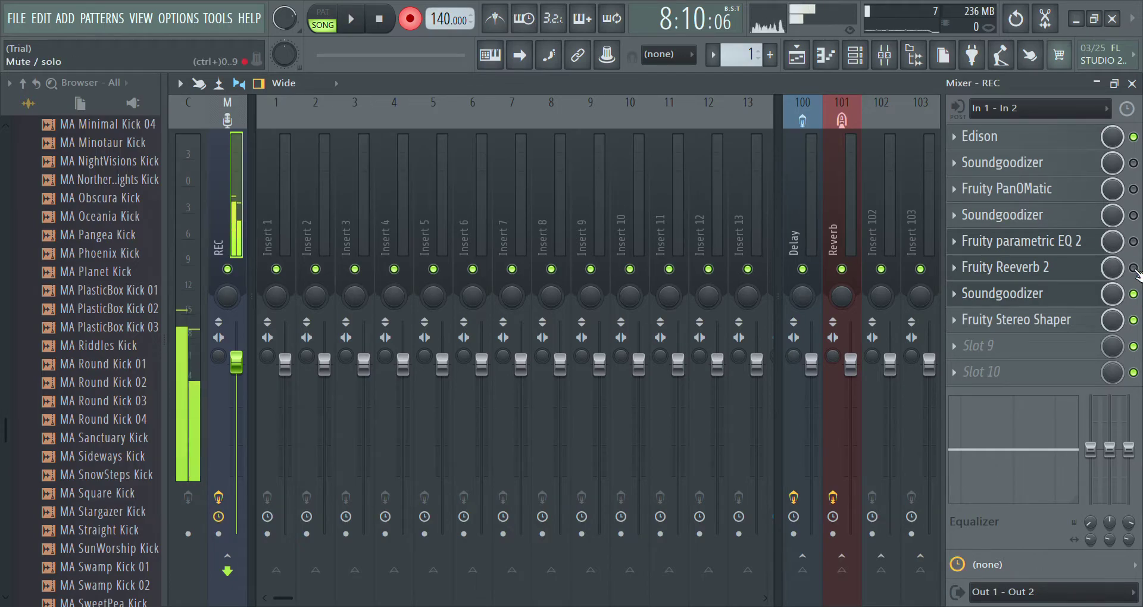
{"action": "left_click", "coordinate": [1133, 268]}
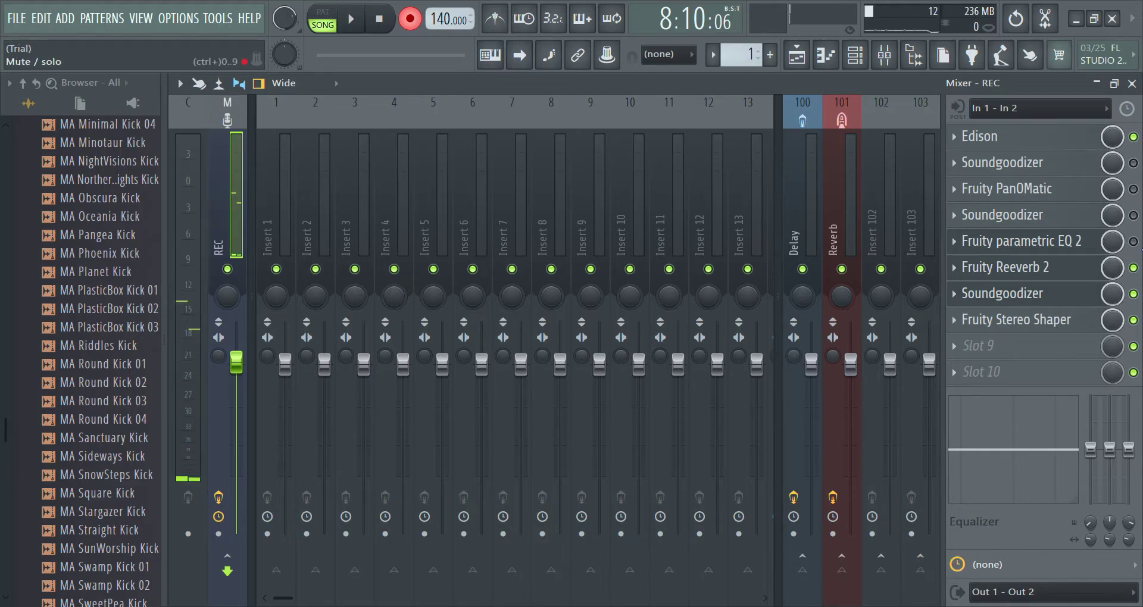
{"action": "left_click", "coordinate": [1133, 242]}
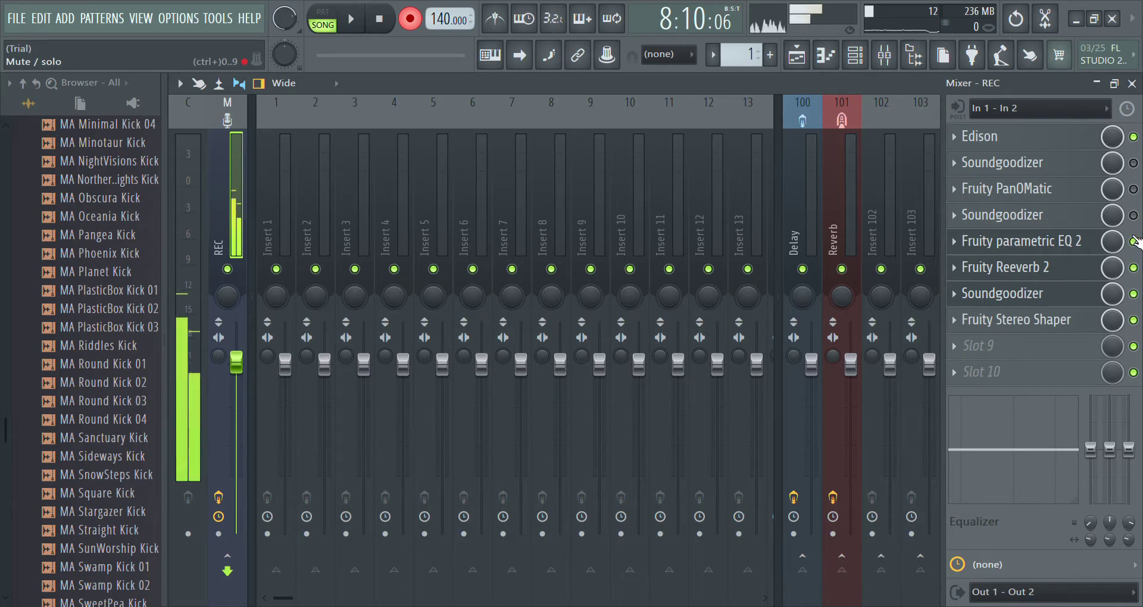
{"action": "left_click", "coordinate": [1134, 215]}
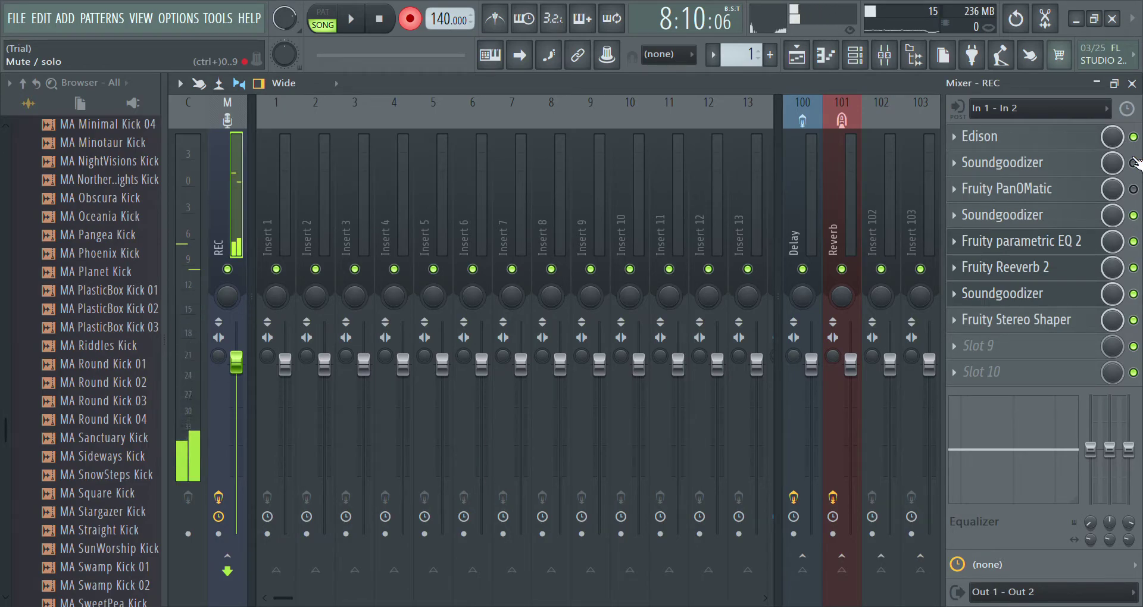
{"action": "left_click", "coordinate": [1133, 163]}
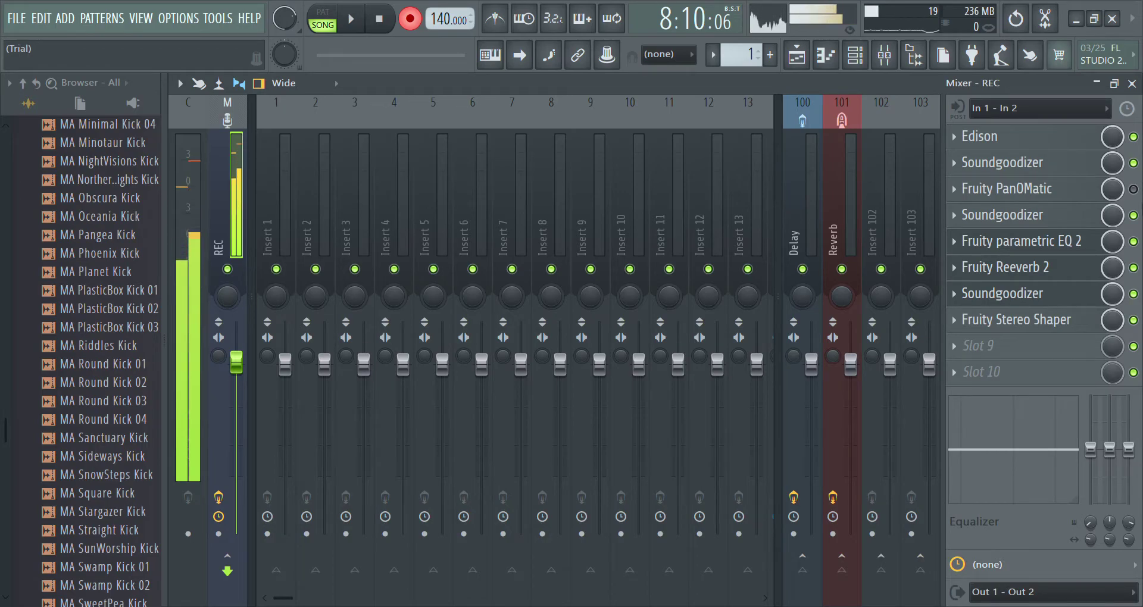
{"action": "left_click", "coordinate": [1133, 189]}
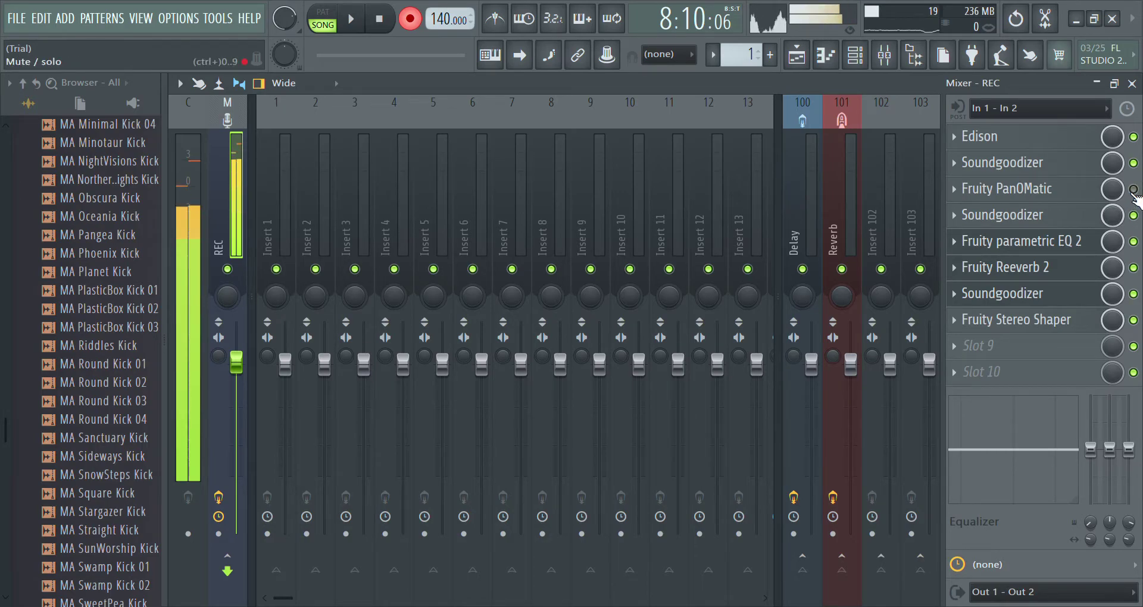